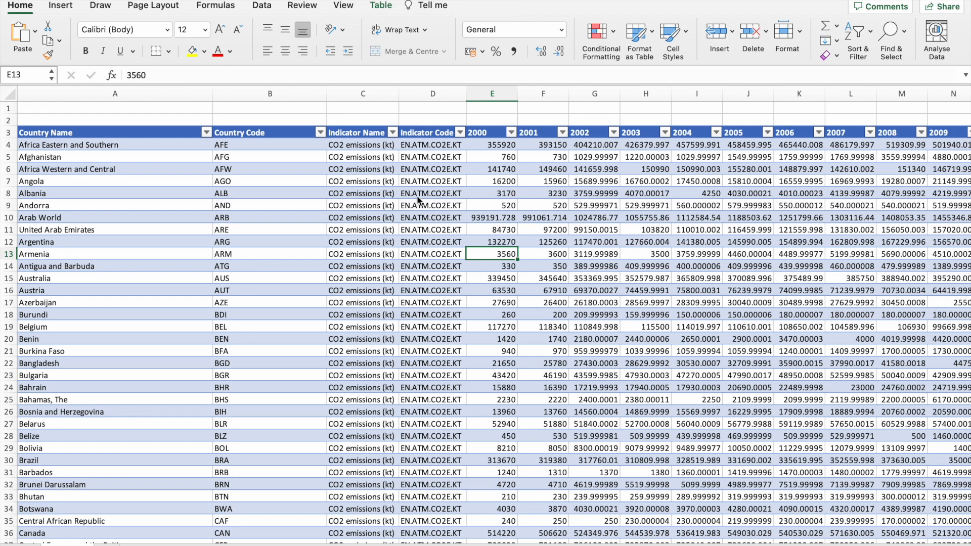
Hide the year columns 2000 through 2014 (columns E to S) in the CO2 emissions table.
{"action": "scroll", "coordinate": [340, 190], "scroll_direction": "right", "scroll_amount": 1}
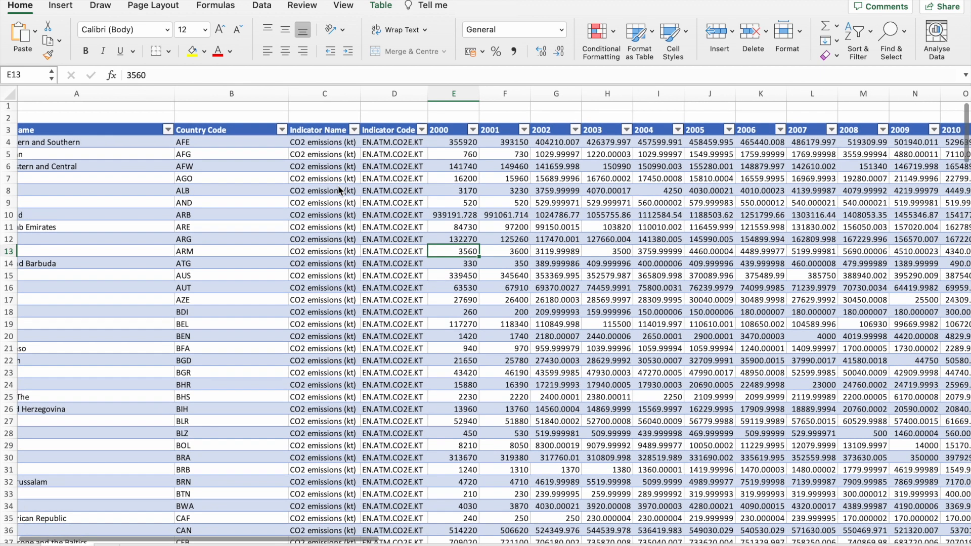
{"action": "scroll", "coordinate": [340, 190], "scroll_direction": "left", "scroll_amount": 1}
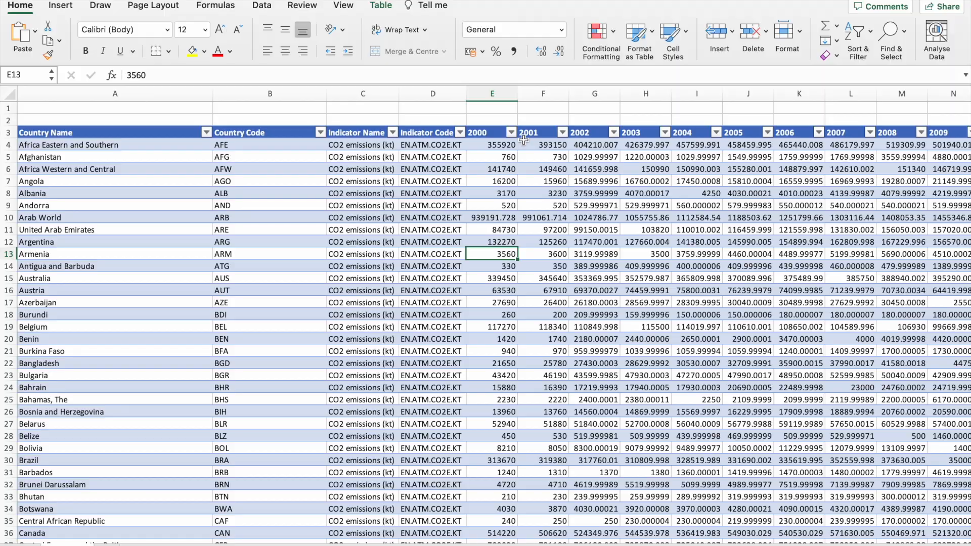
{"action": "scroll", "coordinate": [524, 140], "scroll_direction": "right", "scroll_amount": 10}
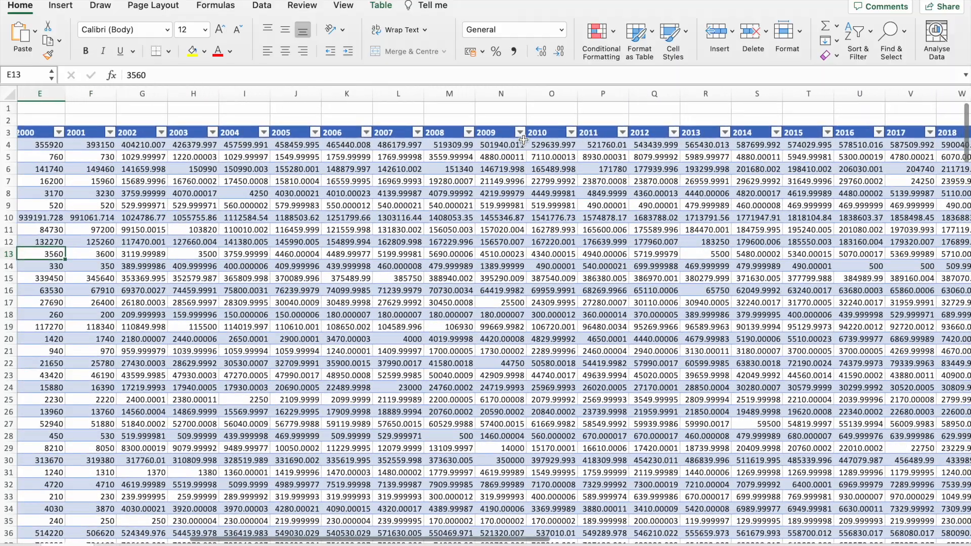
{"action": "scroll", "coordinate": [524, 140], "scroll_direction": "left", "scroll_amount": 10}
{"action": "scroll", "coordinate": [523, 140], "scroll_direction": "right", "scroll_amount": 1}
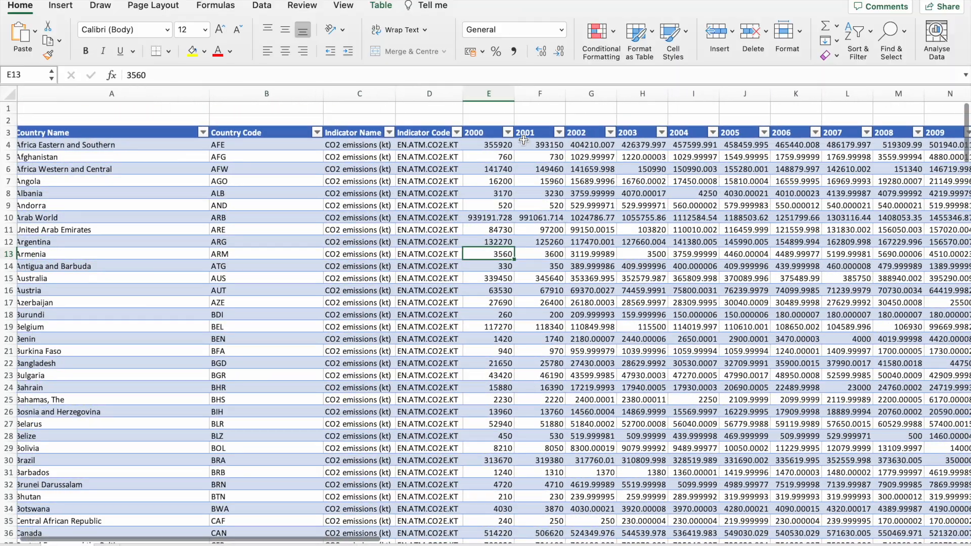
{"action": "left_click", "coordinate": [496, 100]}
{"action": "key", "text": "shift+Right"}
{"action": "key", "text": "shift+Right"}
{"action": "key", "text": "shift+Right"}
{"action": "key", "text": "shift+Right"}
{"action": "key", "text": "shift+Right"}
{"action": "key", "text": "shift+Right"}
{"action": "key", "text": "shift+Right"}
{"action": "key", "text": "shift+Right"}
{"action": "key", "text": "shift+Right"}
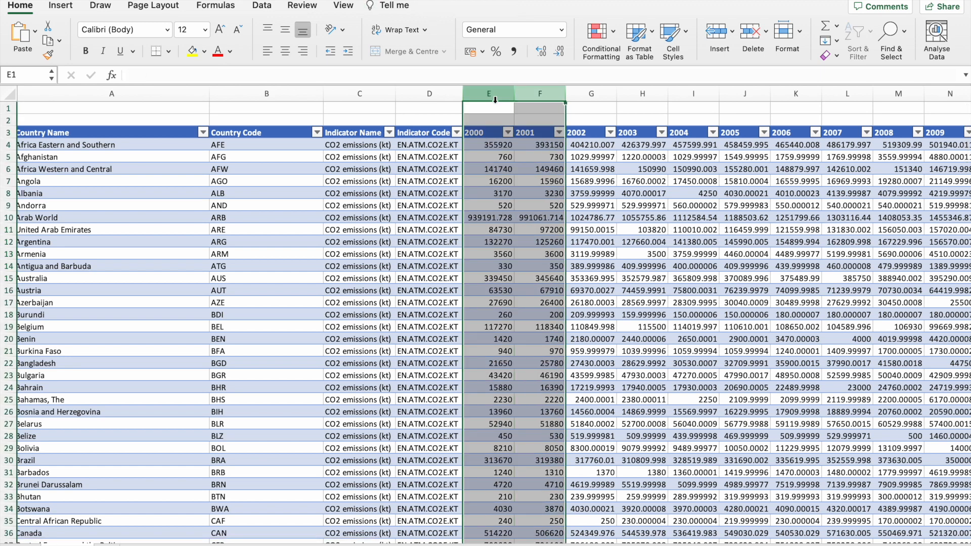
{"action": "key", "text": "shift+Right"}
{"action": "key", "text": "shift+Right"}
{"action": "key", "text": "shift+Right"}
{"action": "key", "text": "shift+Right"}
{"action": "key", "text": "shift+Right"}
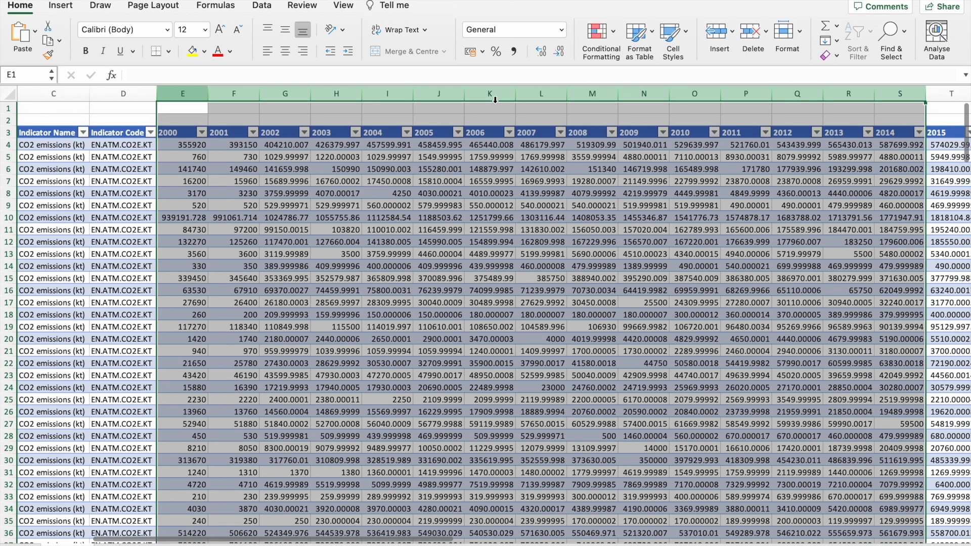
{"action": "right_click", "coordinate": [496, 94]}
{"action": "left_click", "coordinate": [526, 248]}
{"action": "scroll", "coordinate": [260, 247], "scroll_direction": "left", "scroll_amount": 2}
{"action": "scroll", "coordinate": [261, 246], "scroll_direction": "left", "scroll_amount": 3}
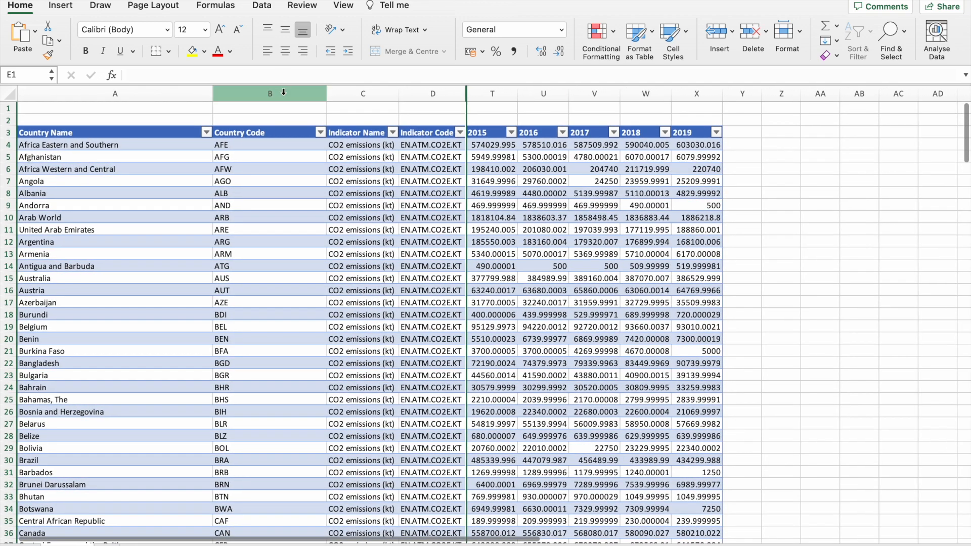
Hide the Country Code column (B) and the Indicator Code column (D).
{"action": "left_click", "coordinate": [284, 92]}
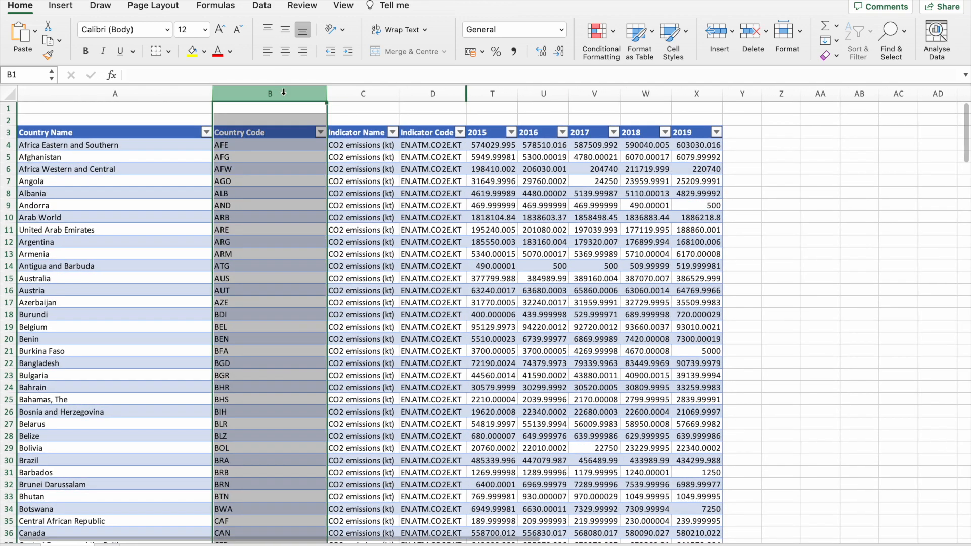
{"action": "right_click", "coordinate": [284, 92]}
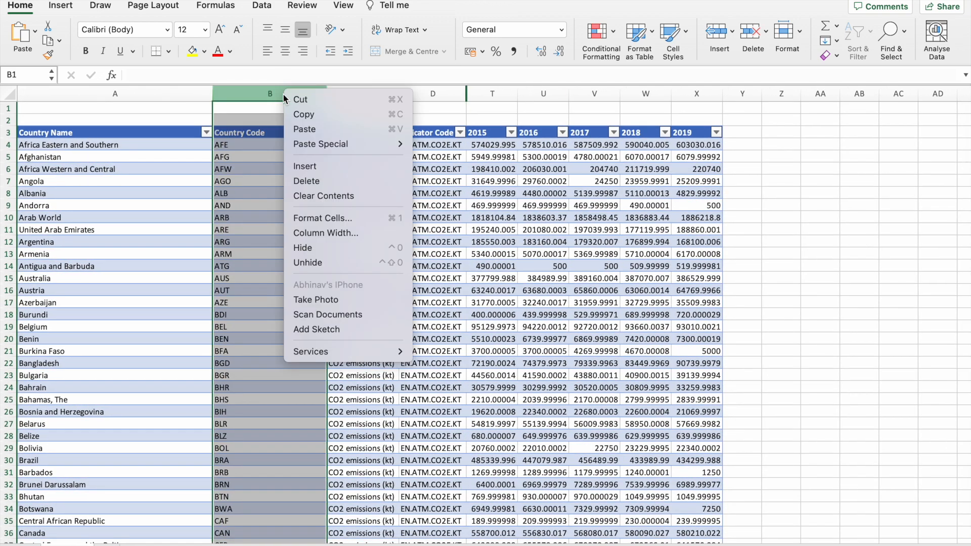
{"action": "left_click", "coordinate": [304, 247]}
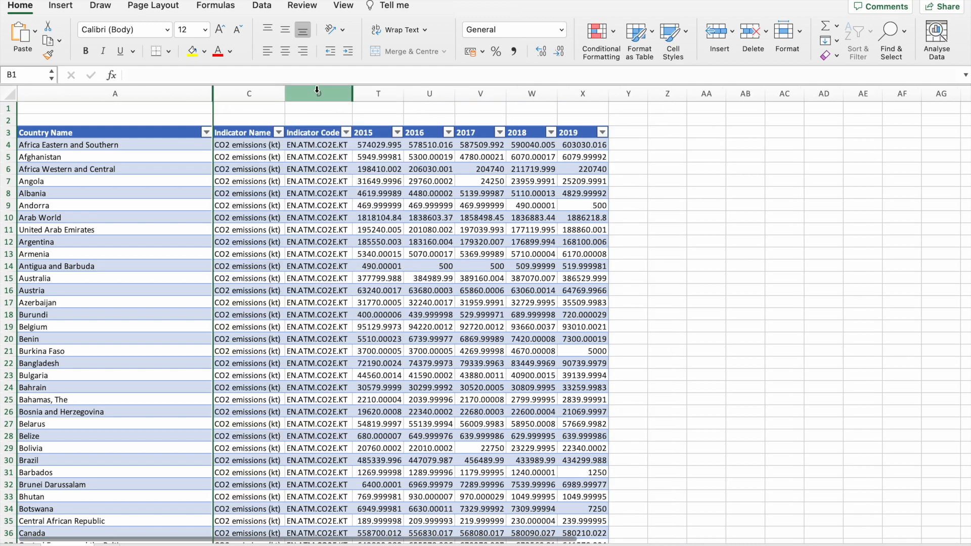
{"action": "left_click", "coordinate": [317, 90]}
{"action": "right_click", "coordinate": [317, 90]}
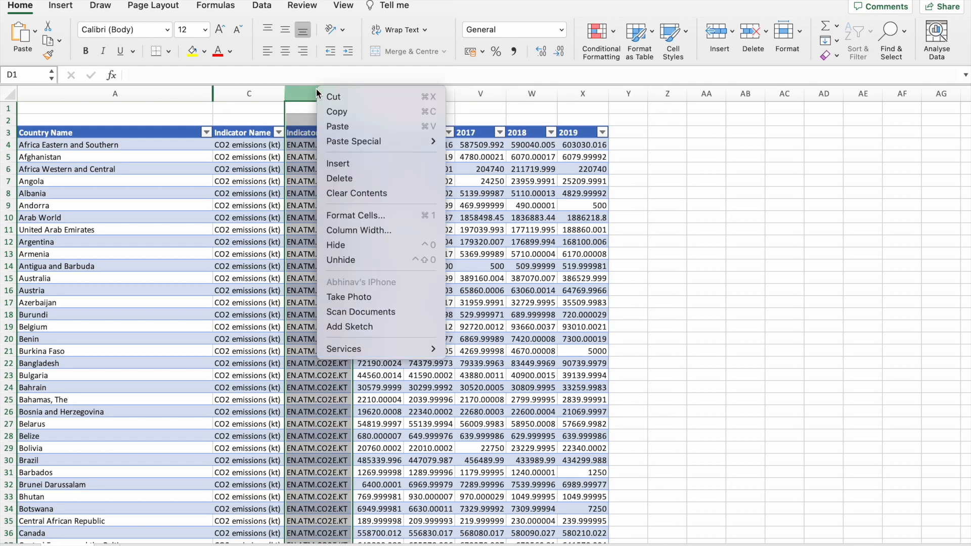
{"action": "left_click", "coordinate": [344, 242]}
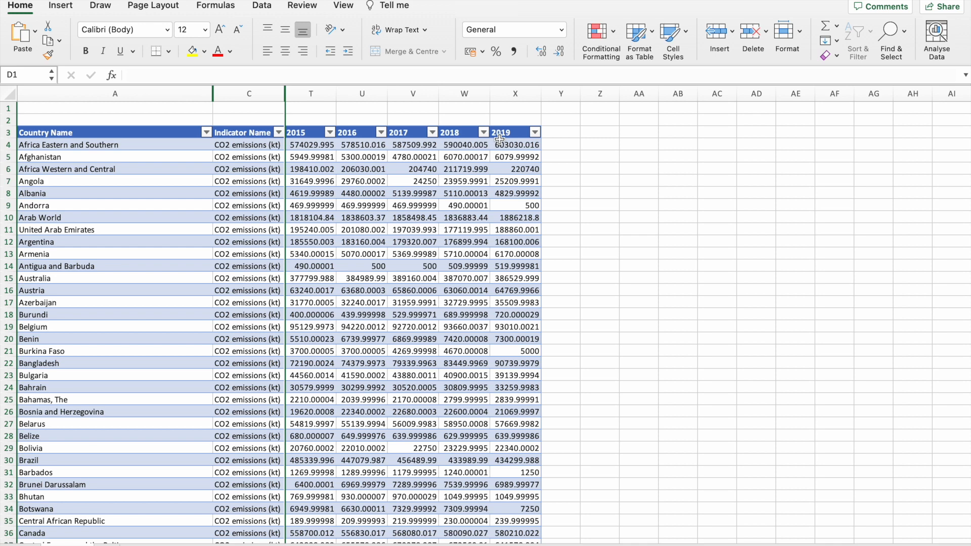
Copy the range A3:X14 to the empty area starting at AA3 and fit column AA to its contents.
{"action": "left_click_drag", "start_coordinate": [85, 134], "coordinate": [498, 262]}
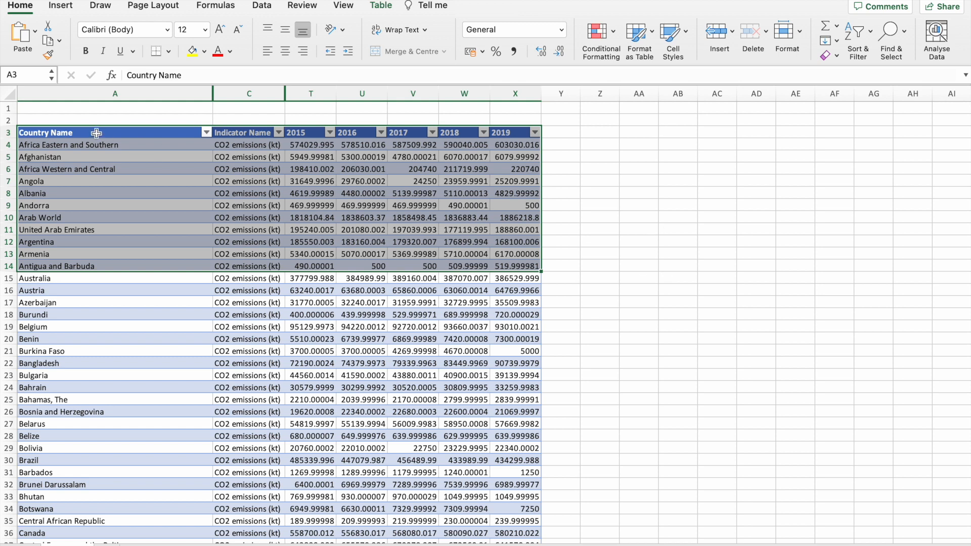
{"action": "key", "text": "super+c"}
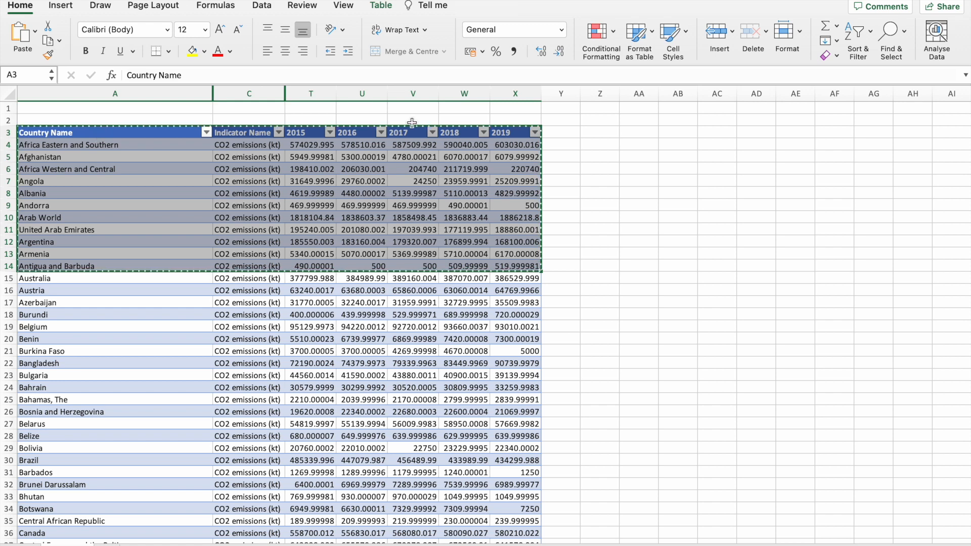
{"action": "left_click", "coordinate": [643, 133]}
{"action": "key", "text": "super+v"}
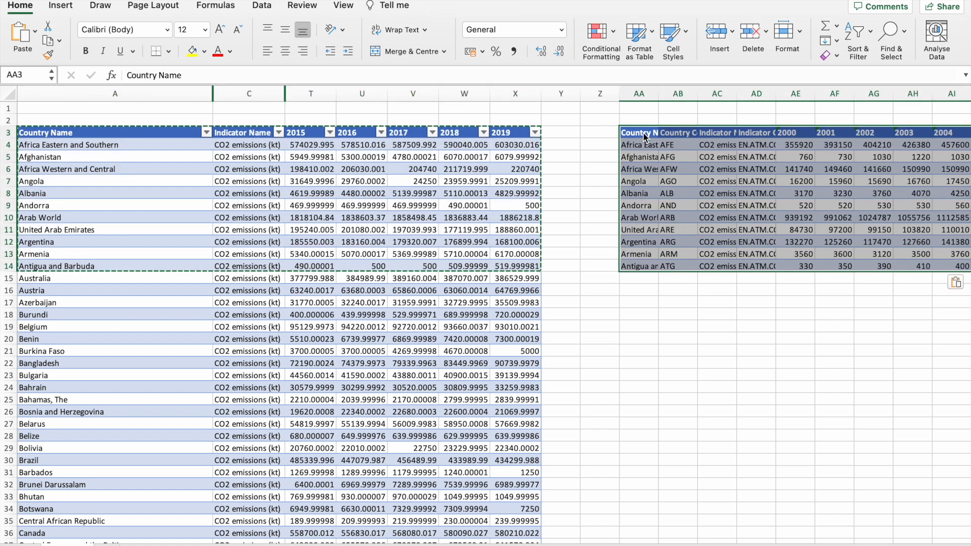
{"action": "scroll", "coordinate": [649, 131], "scroll_direction": "right", "scroll_amount": 1}
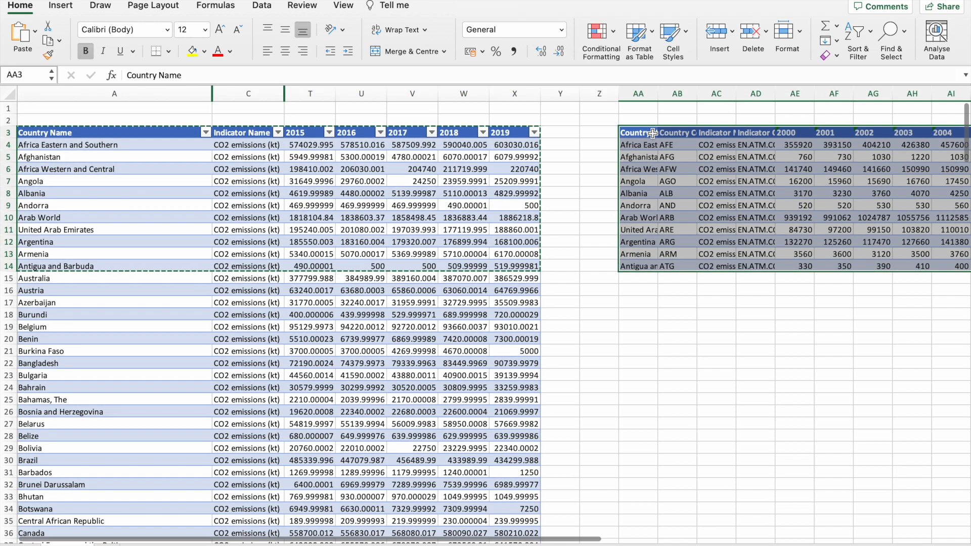
{"action": "double_click", "coordinate": [658, 94]}
Examine the pasted table across its full width and compare its columns with those shown in the source table.
{"action": "scroll", "coordinate": [661, 206], "scroll_direction": "right", "scroll_amount": 2}
{"action": "scroll", "coordinate": [661, 206], "scroll_direction": "right", "scroll_amount": 5}
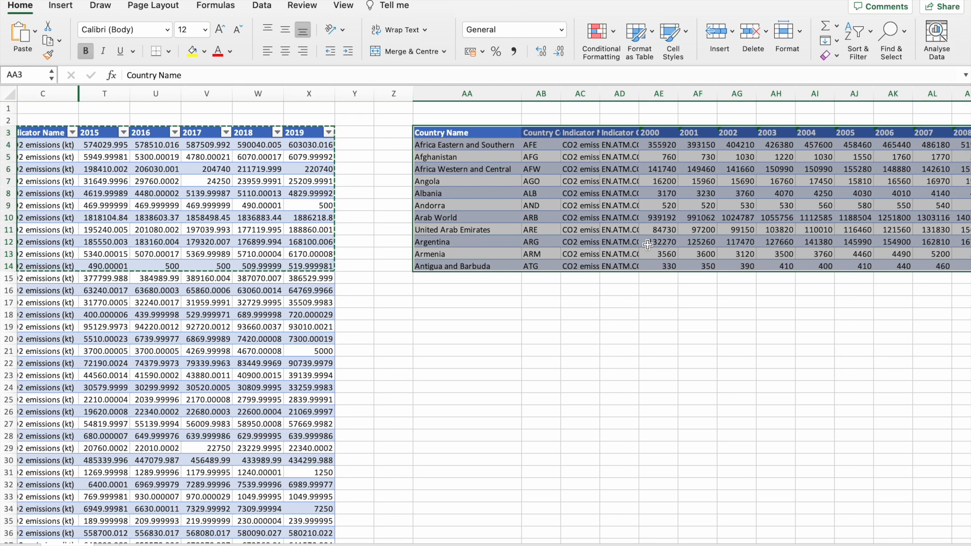
{"action": "scroll", "coordinate": [588, 189], "scroll_direction": "right", "scroll_amount": 5}
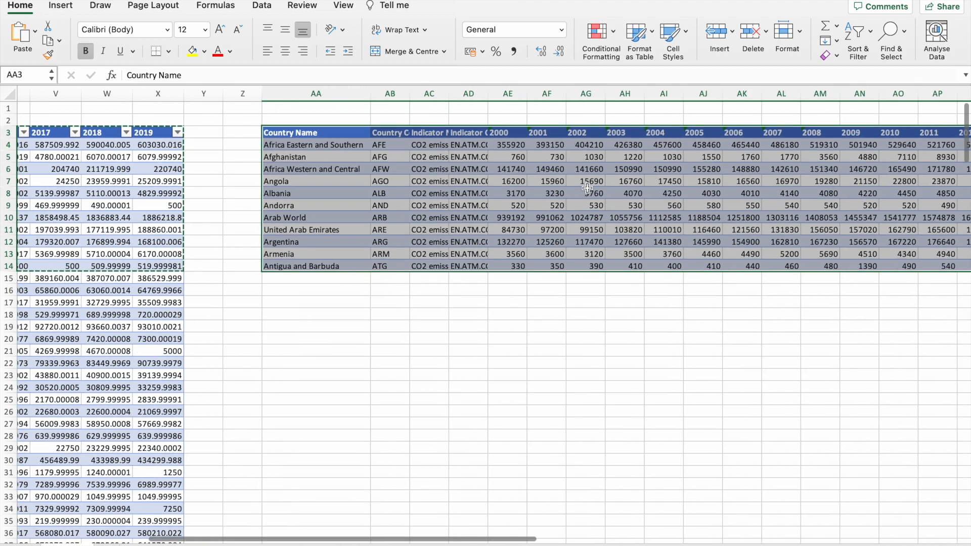
{"action": "scroll", "coordinate": [587, 189], "scroll_direction": "right", "scroll_amount": 6}
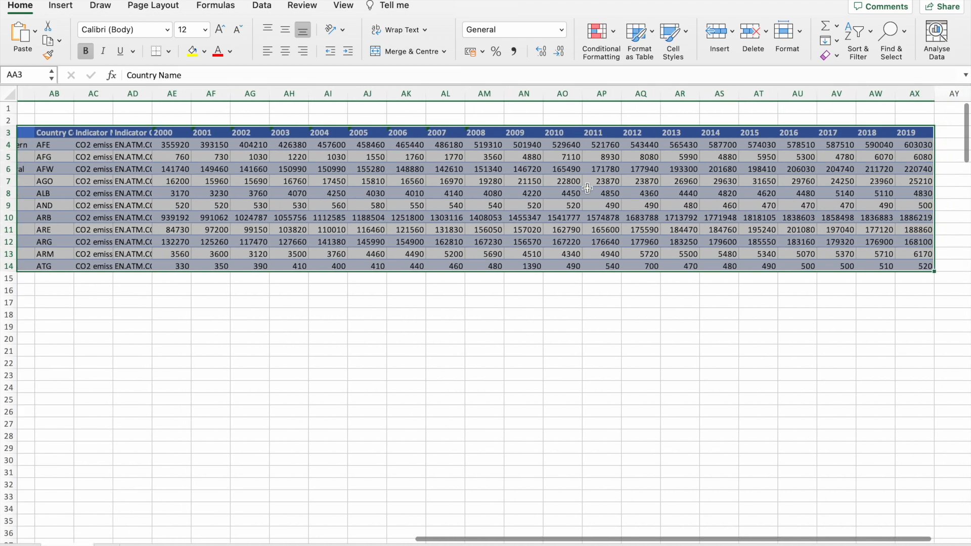
{"action": "scroll", "coordinate": [588, 188], "scroll_direction": "left", "scroll_amount": 8}
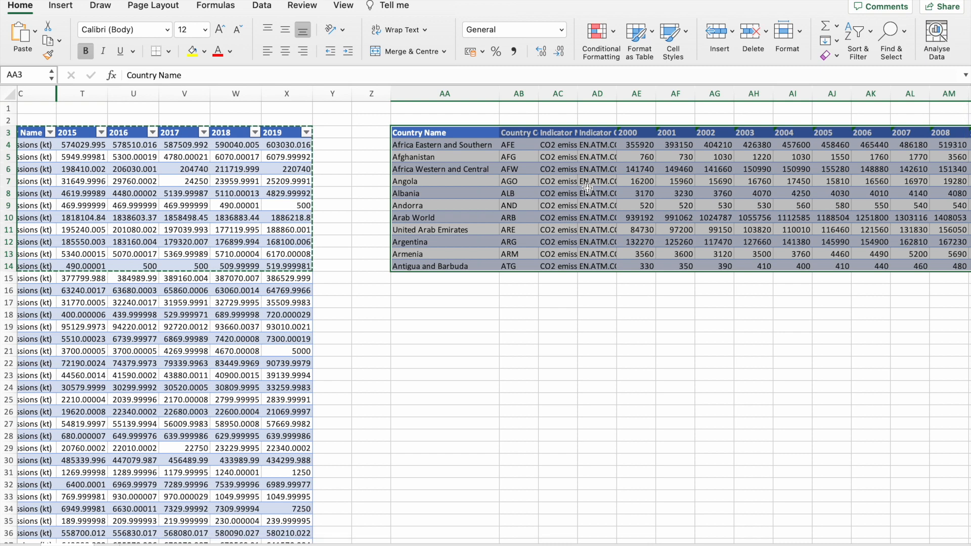
{"action": "scroll", "coordinate": [587, 188], "scroll_direction": "right", "scroll_amount": 2}
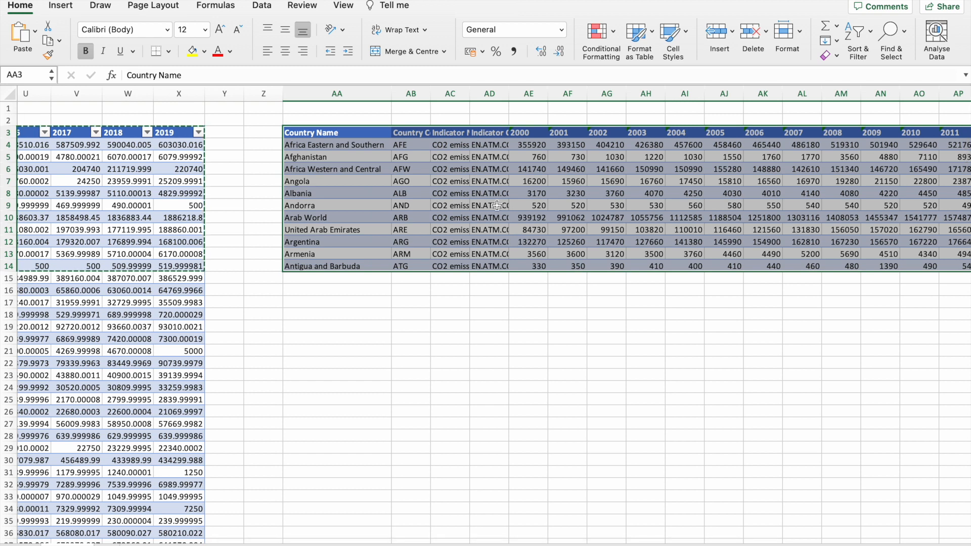
{"action": "scroll", "coordinate": [498, 205], "scroll_direction": "right", "scroll_amount": 3}
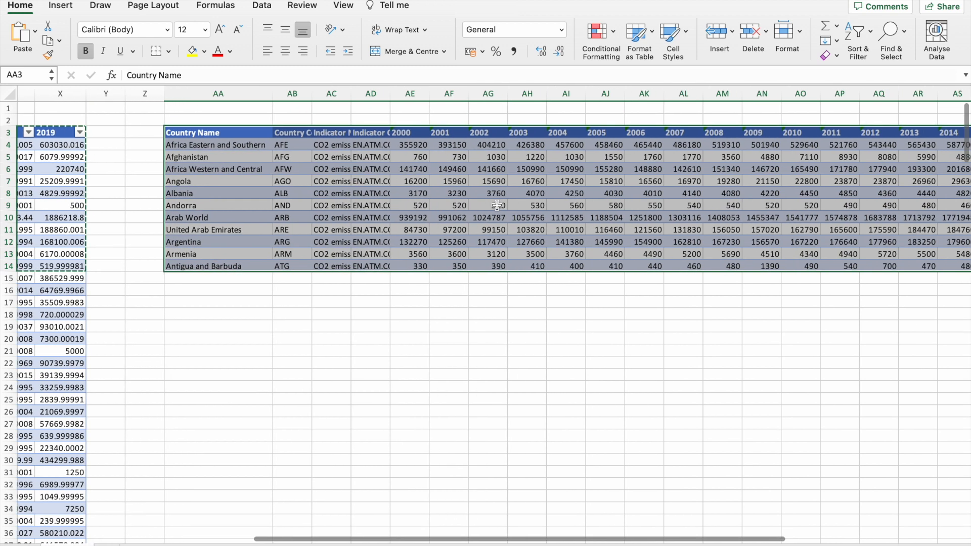
{"action": "scroll", "coordinate": [497, 205], "scroll_direction": "left", "scroll_amount": 8}
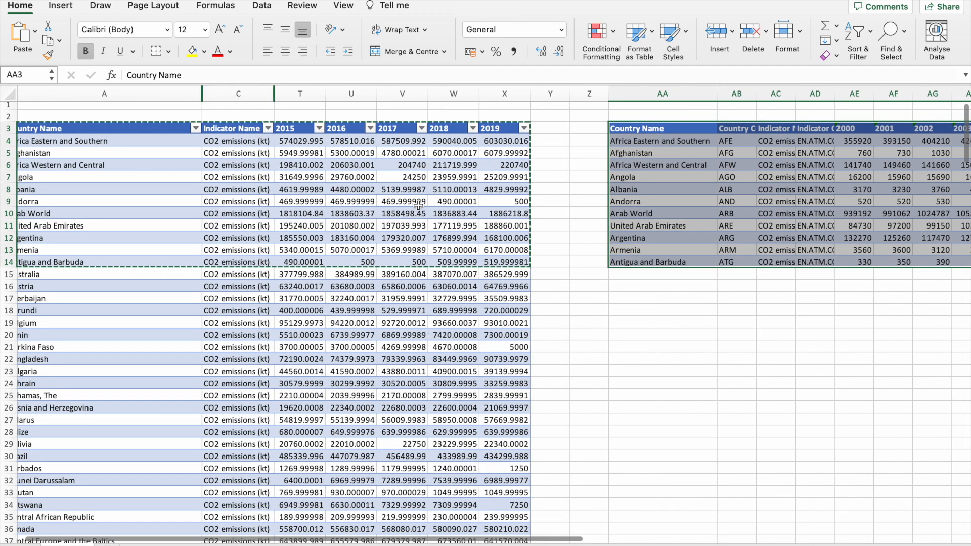
Select A3:X14 in the source table and restrict the selection to visible cells only with Go To Special.
{"action": "left_click_drag", "start_coordinate": [129, 131], "coordinate": [514, 263]}
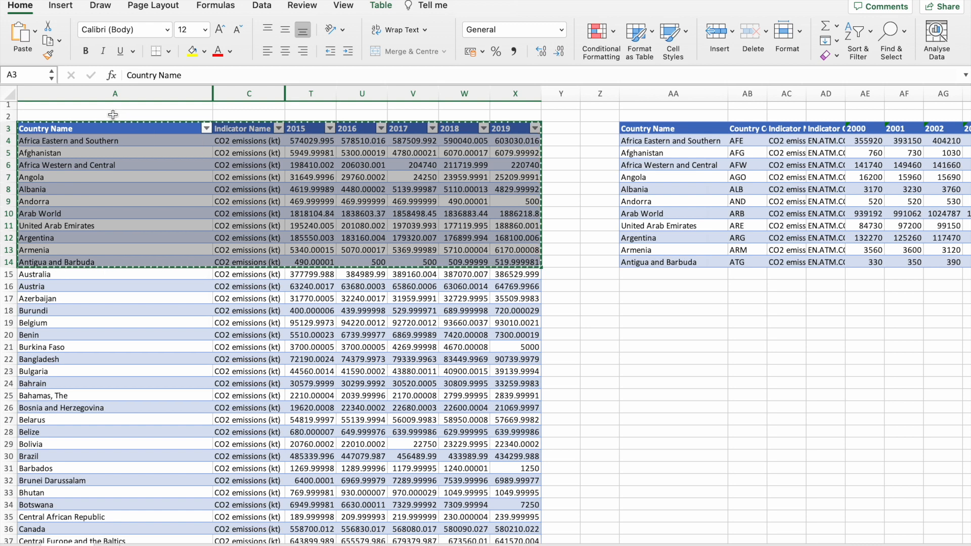
{"action": "left_click_drag", "start_coordinate": [107, 129], "coordinate": [526, 266]}
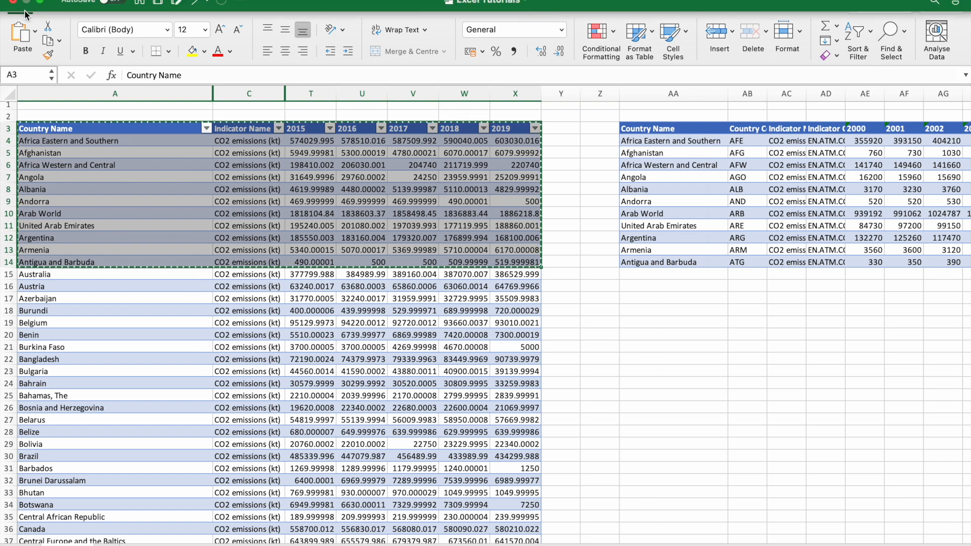
{"action": "left_click", "coordinate": [904, 34]}
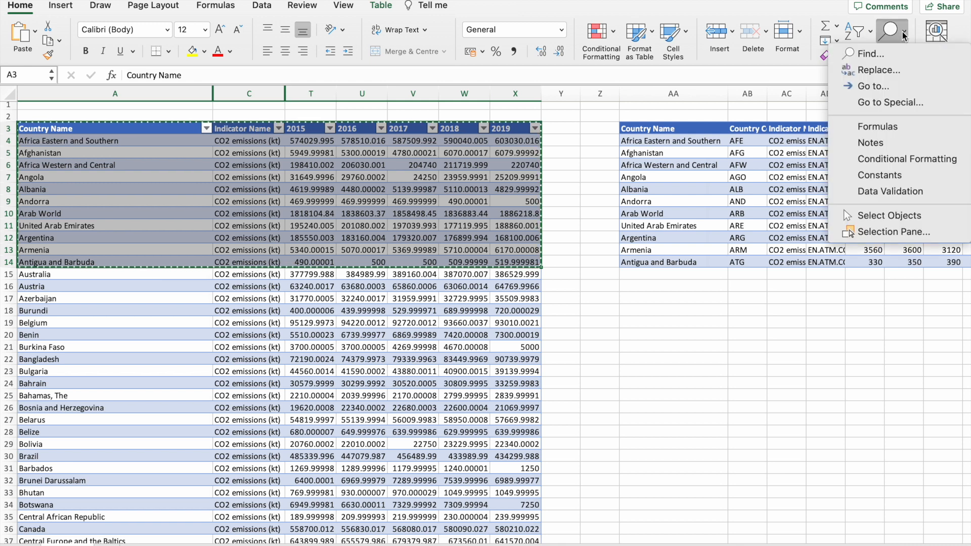
{"action": "left_click", "coordinate": [884, 103]}
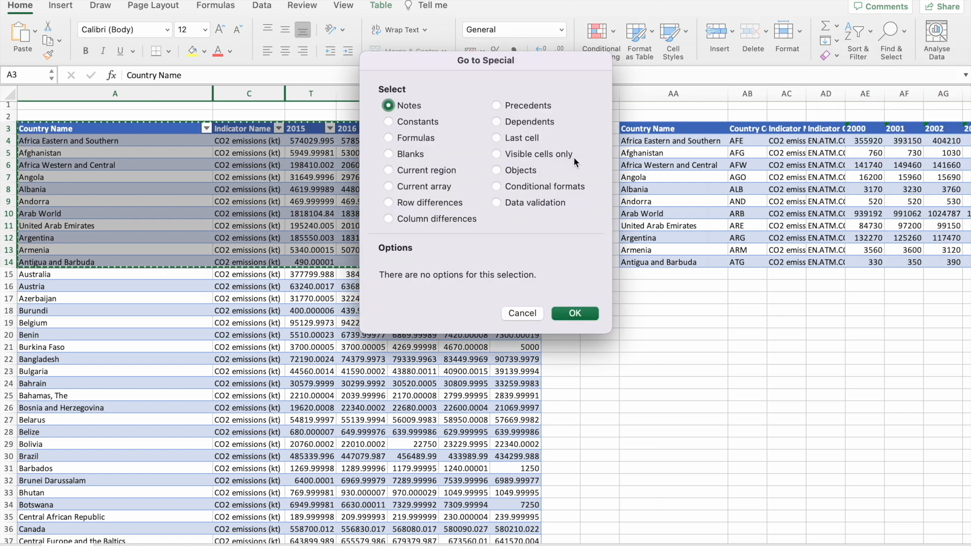
{"action": "left_click", "coordinate": [497, 155]}
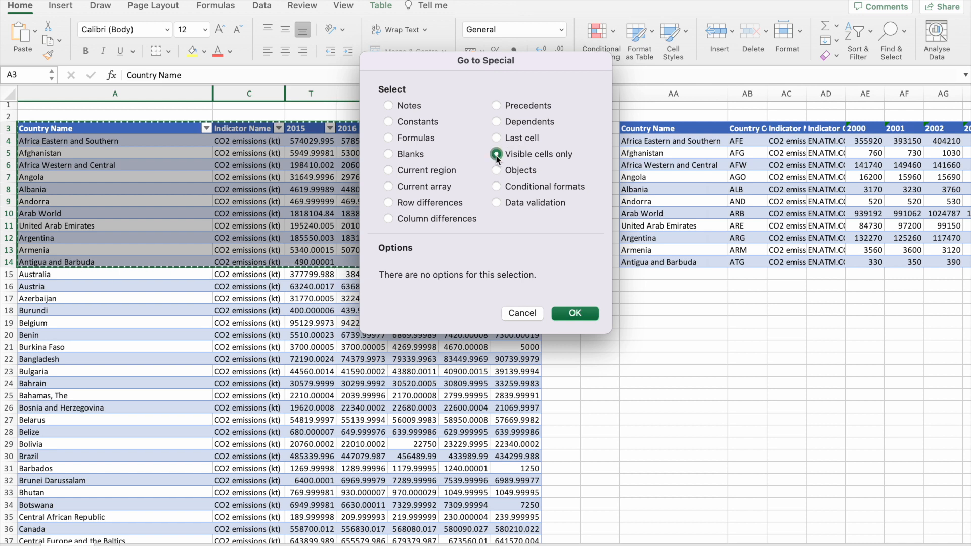
{"action": "left_click", "coordinate": [574, 314]}
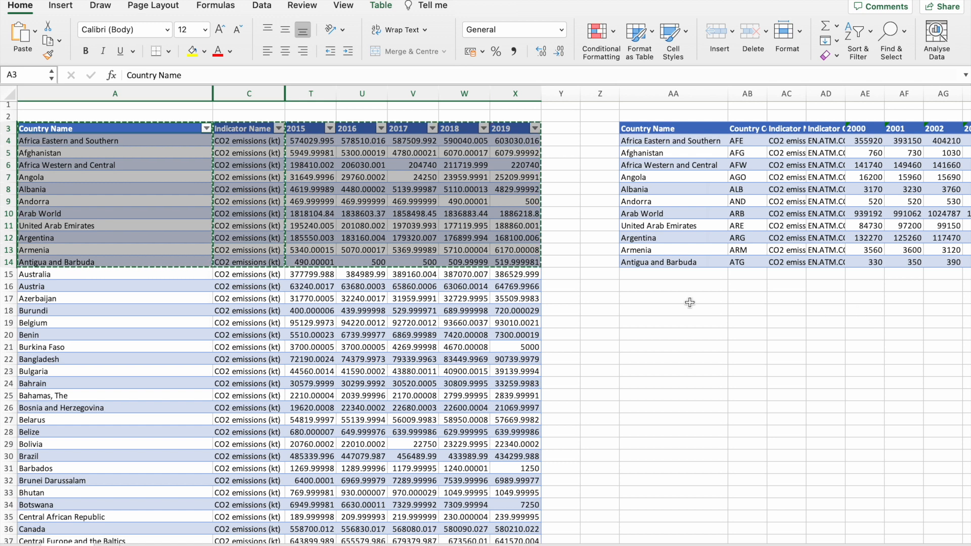
Paste a copy of the selected visible cells at AA16, below the first pasted table, and end copy mode.
{"action": "left_click", "coordinate": [663, 289]}
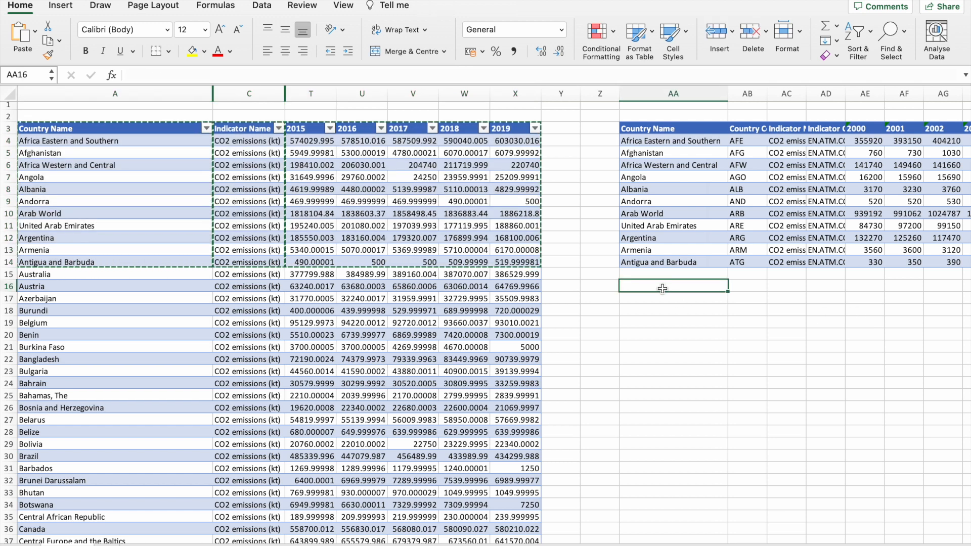
{"action": "key", "text": "super+v"}
{"action": "scroll", "coordinate": [662, 289], "scroll_direction": "right", "scroll_amount": 1}
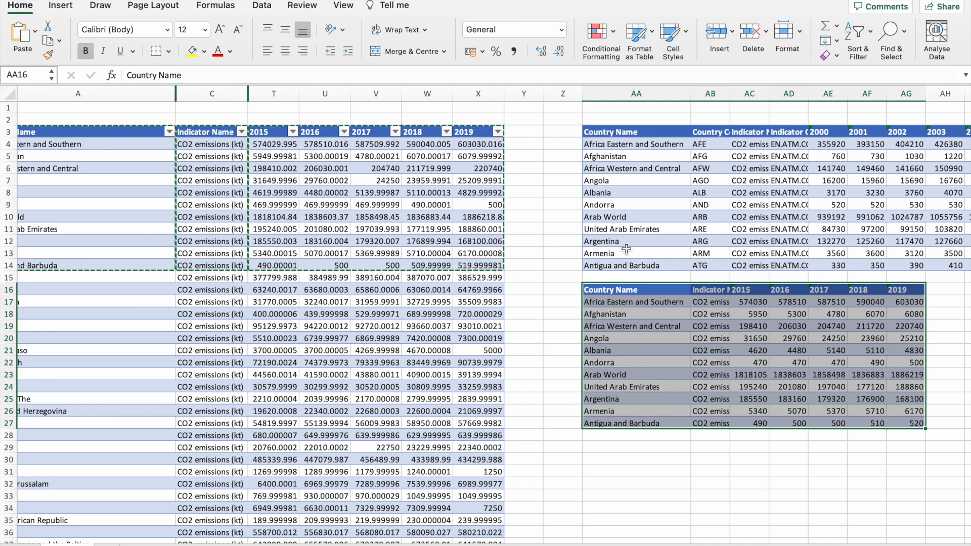
{"action": "key", "text": "Escape"}
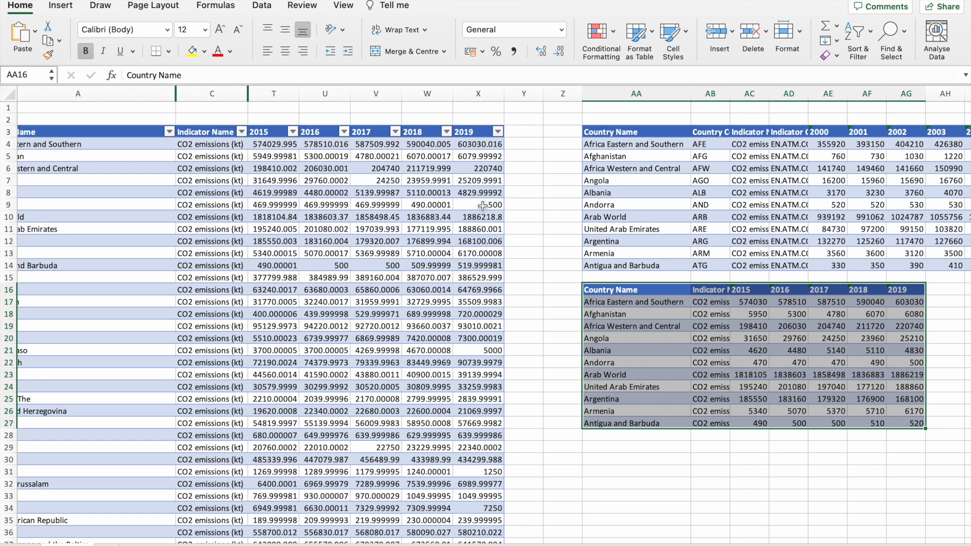
Reselect A3:X14 in the source table and limit the selection to its visible cells without opening a dialog.
{"action": "scroll", "coordinate": [136, 204], "scroll_direction": "left", "scroll_amount": 2}
{"action": "left_click_drag", "start_coordinate": [91, 138], "coordinate": [524, 264]}
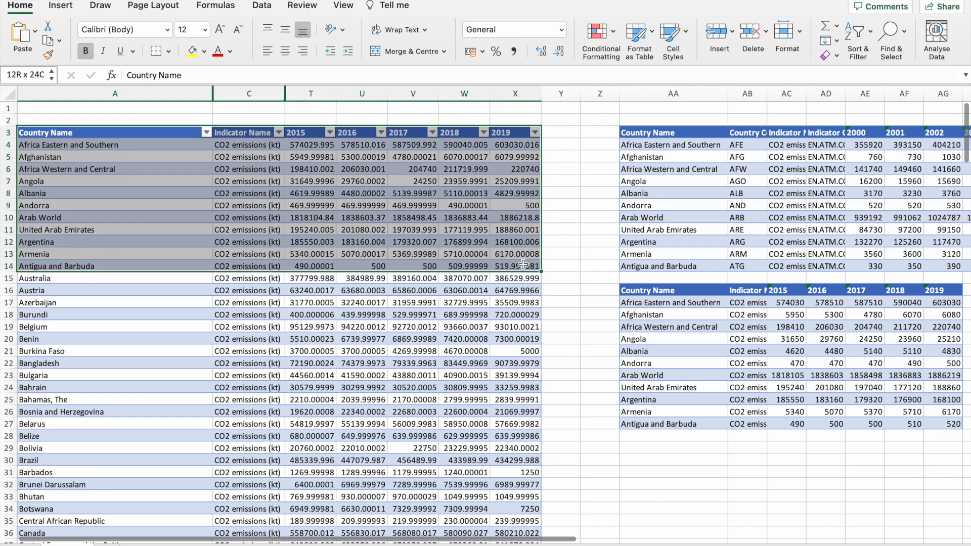
{"action": "left_click_drag", "start_coordinate": [524, 264], "coordinate": [524, 264]}
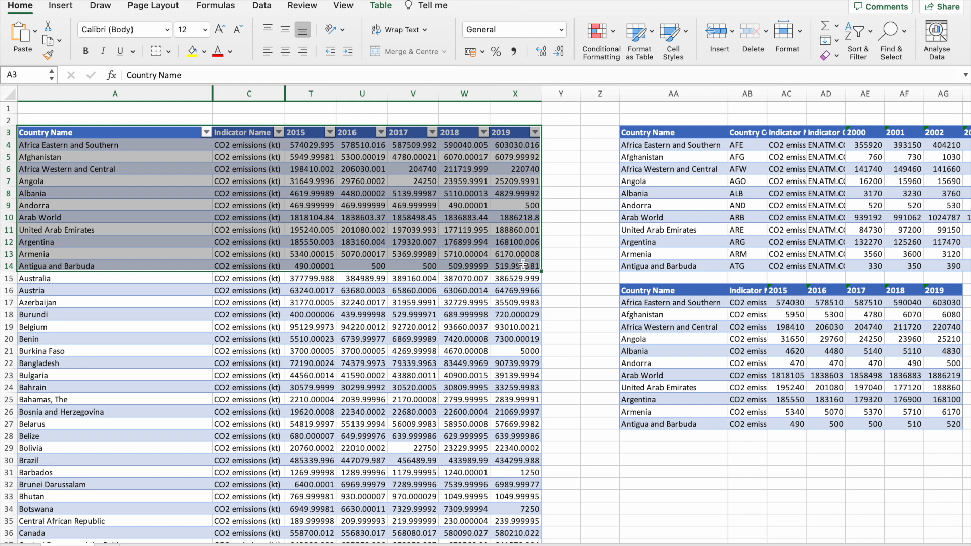
{"action": "key", "text": "alt+semicolon"}
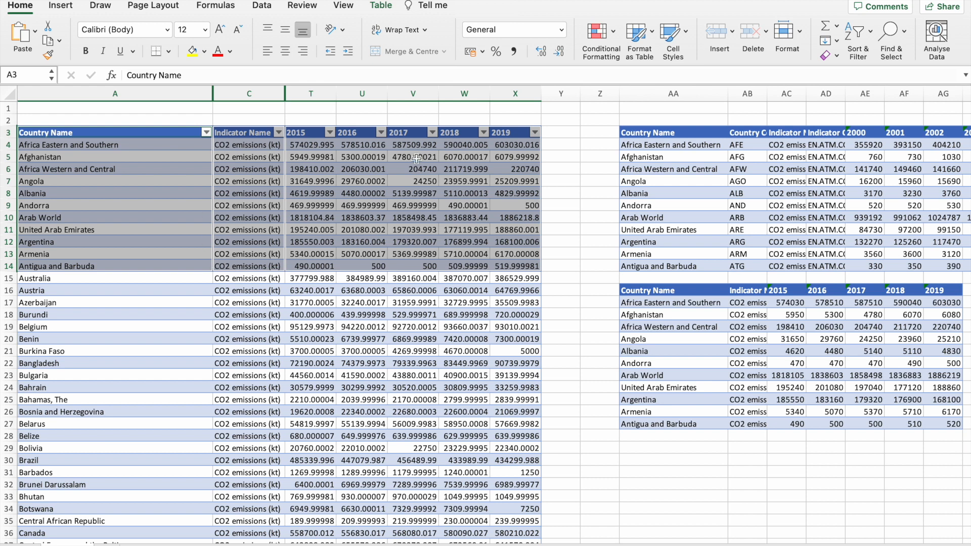
Paste a copy of the selected visible source cells at AA29, below the second pasted table.
{"action": "key", "text": "super+c"}
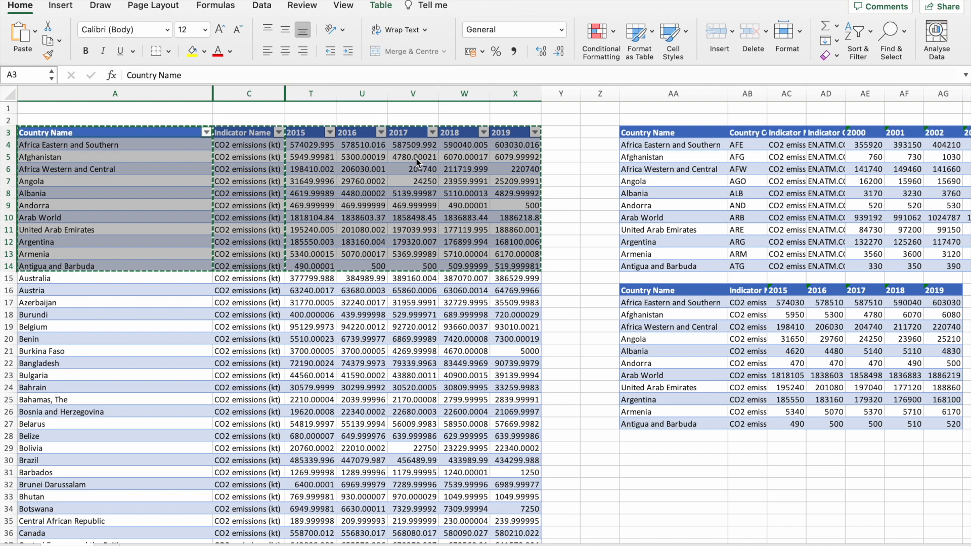
{"action": "scroll", "coordinate": [418, 163], "scroll_direction": "down", "scroll_amount": 5}
{"action": "left_click", "coordinate": [646, 267]}
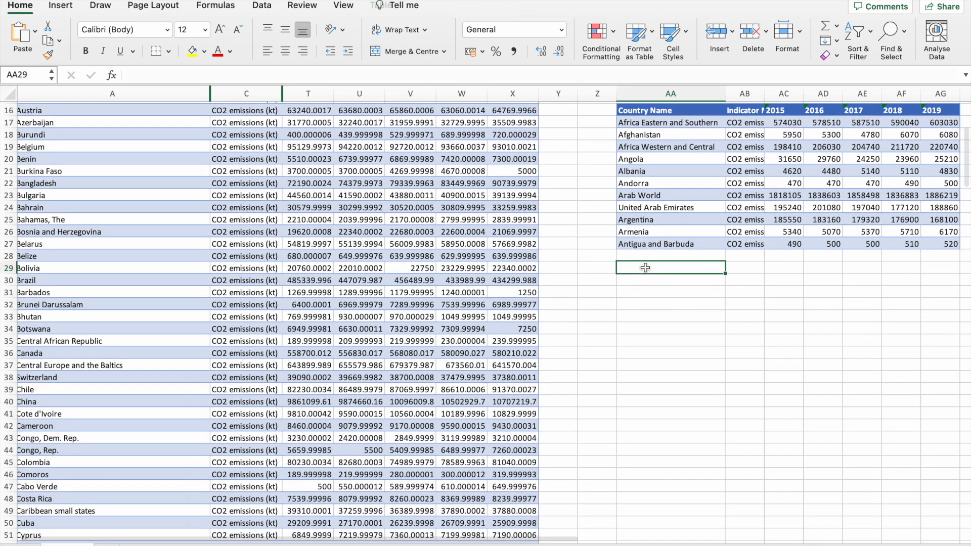
{"action": "key", "text": "super+v"}
{"action": "scroll", "coordinate": [646, 270], "scroll_direction": "right", "scroll_amount": 2}
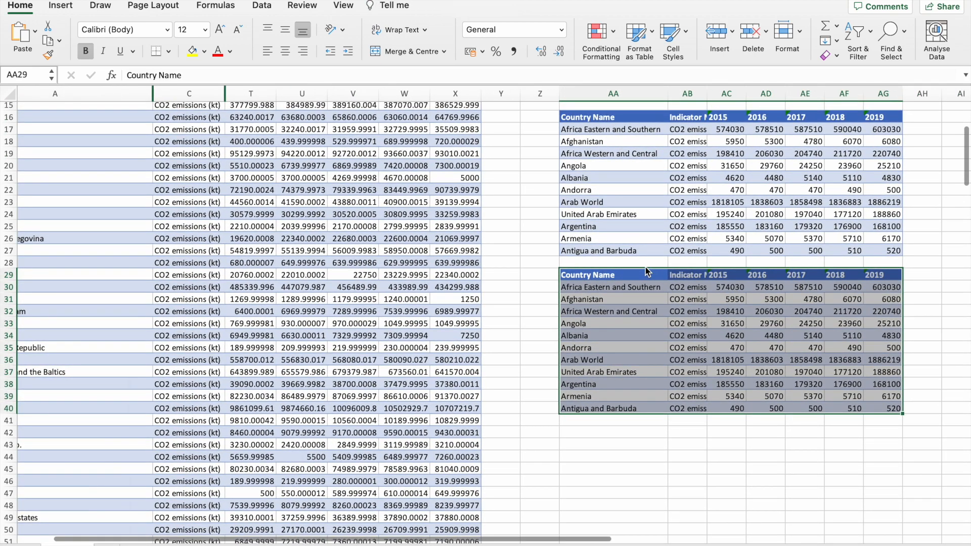
Autofit the widths of columns AB and AC so the pasted tables' indicator names show in full.
{"action": "scroll", "coordinate": [648, 272], "scroll_direction": "up", "scroll_amount": 3}
{"action": "double_click", "coordinate": [716, 92]}
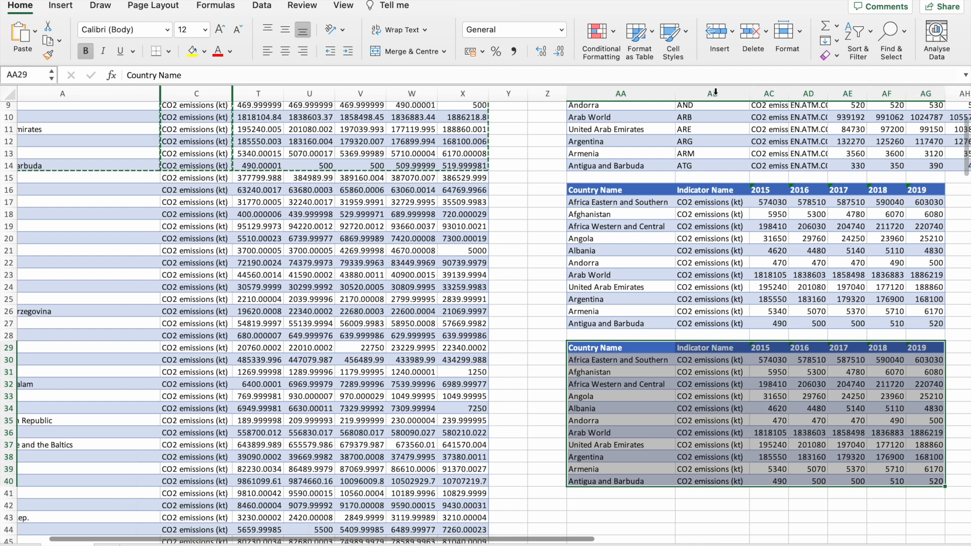
{"action": "double_click", "coordinate": [789, 97]}
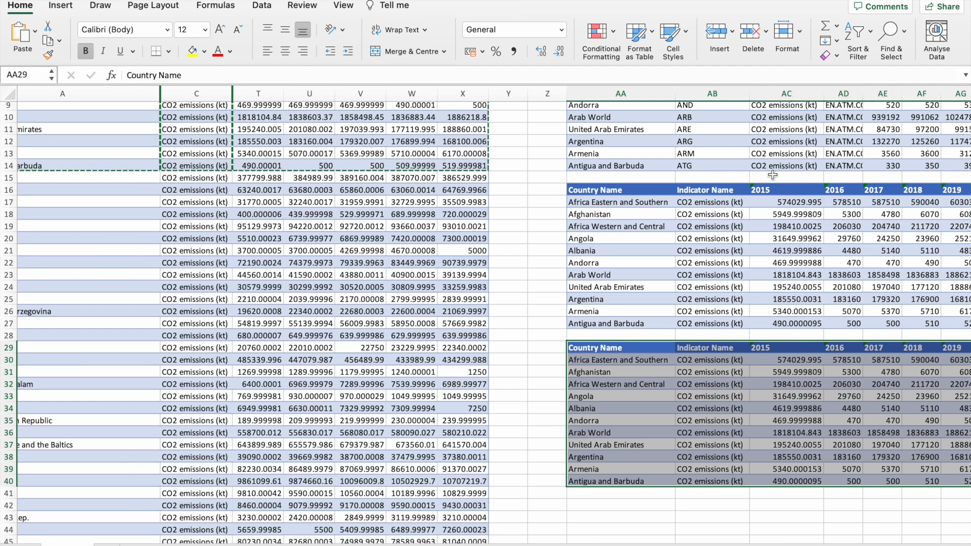
{"action": "scroll", "coordinate": [773, 174], "scroll_direction": "up", "scroll_amount": 4}
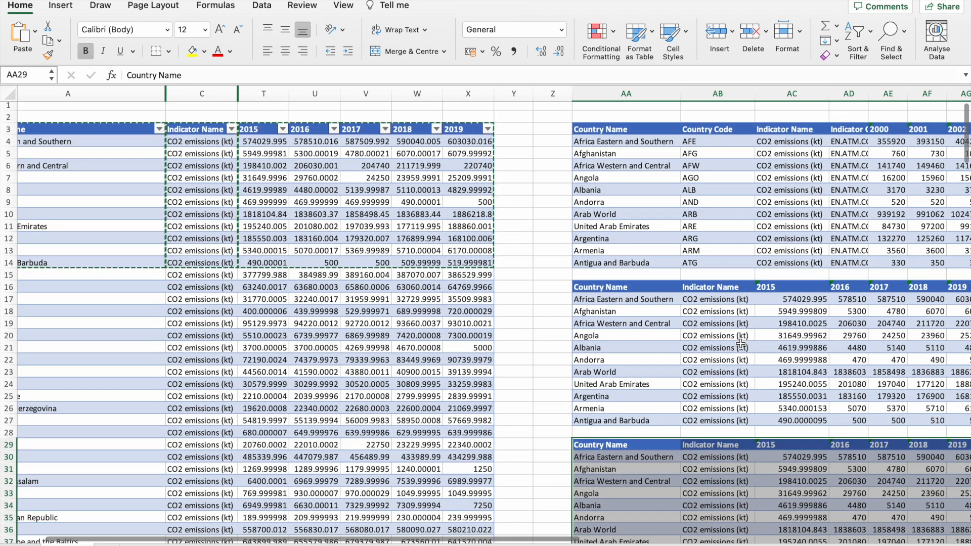